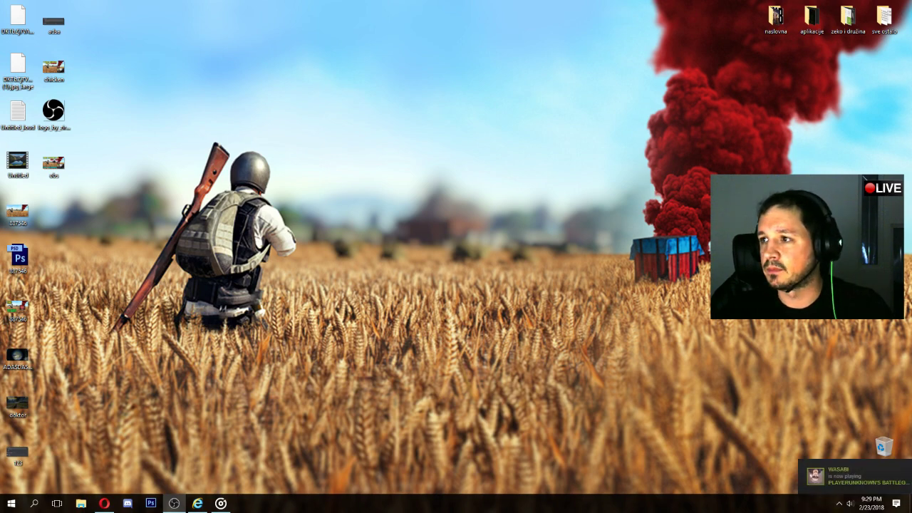
Bring the browser window into view, maximize it, and open the page for getting a PayPal.Me link.
left_click_drag(911, 114, 837, 35)
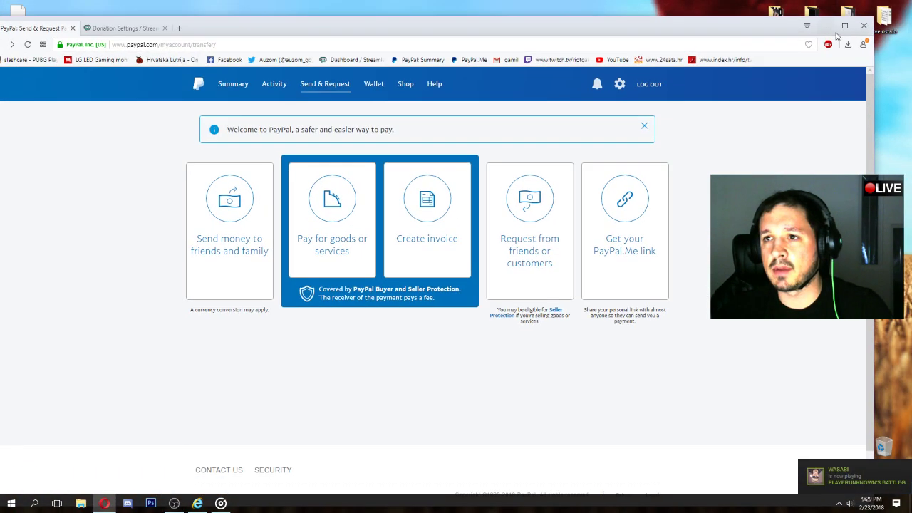
left_click(844, 25)
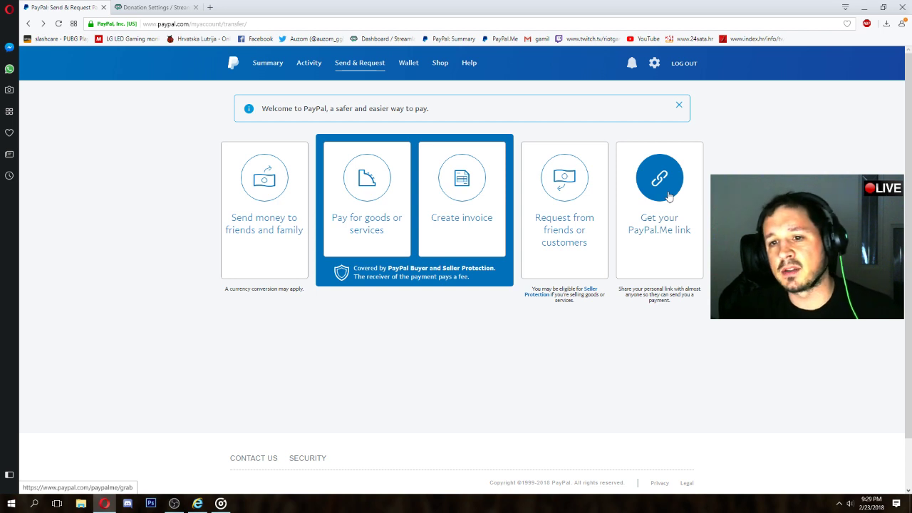
left_click(668, 195)
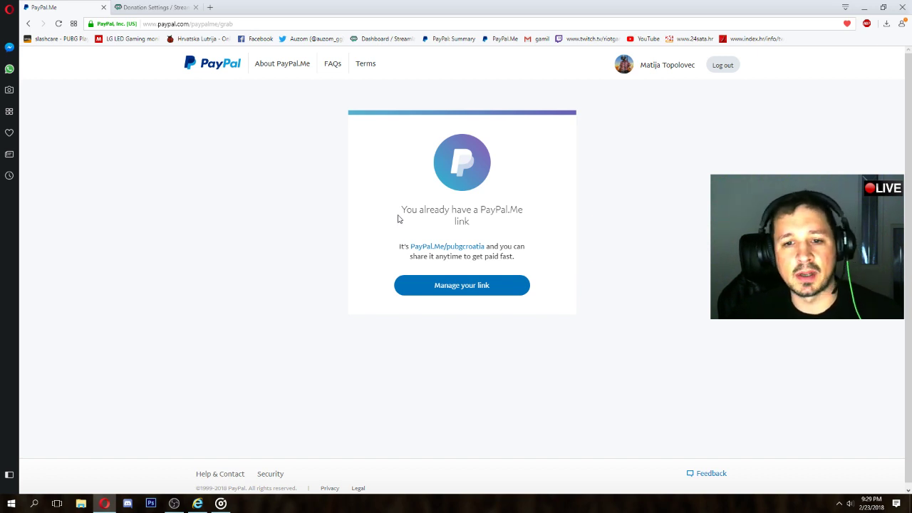
Open the existing PayPal.Me link in a separate tab and examine the recipient details and payment form.
middle_click(472, 247)
left_click(173, 9)
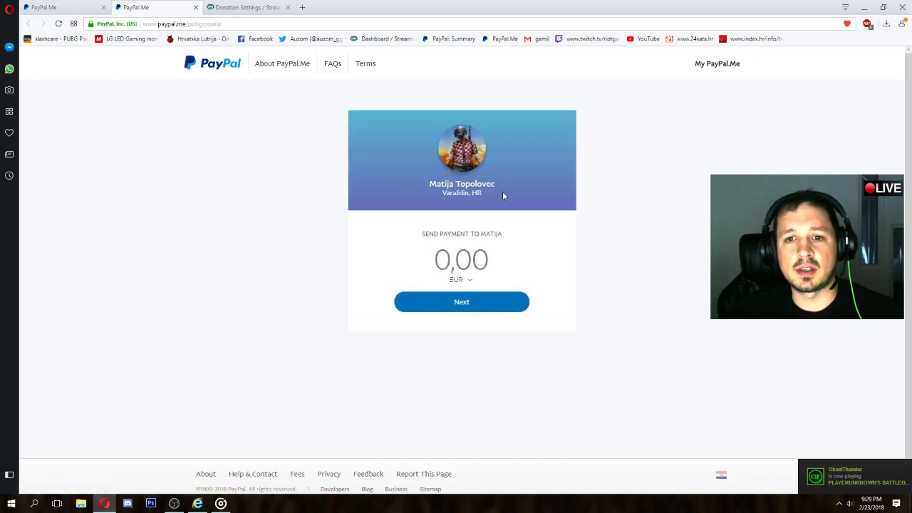
left_click_drag(503, 196, 427, 180)
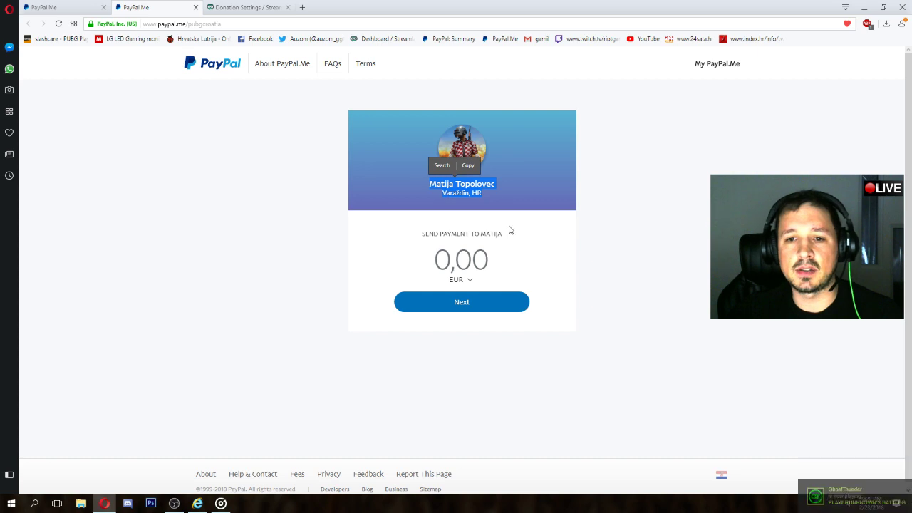
left_click(534, 256)
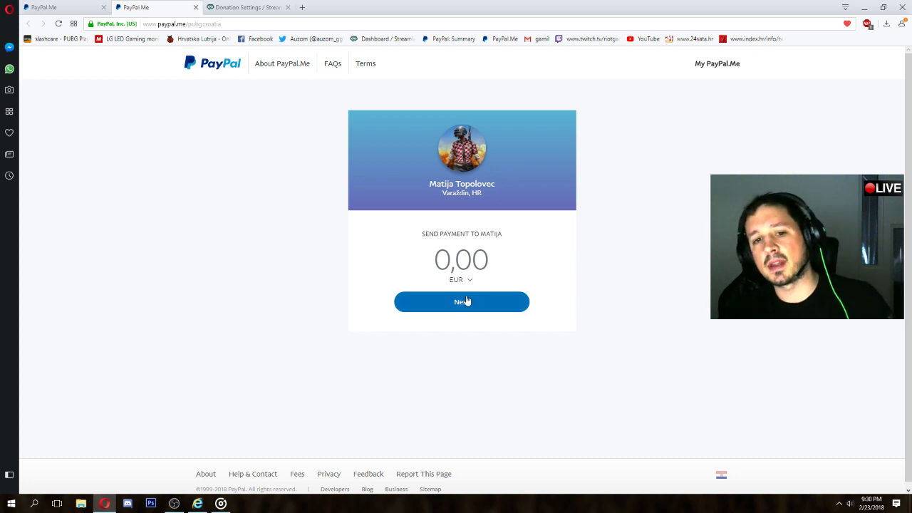
left_click(466, 302)
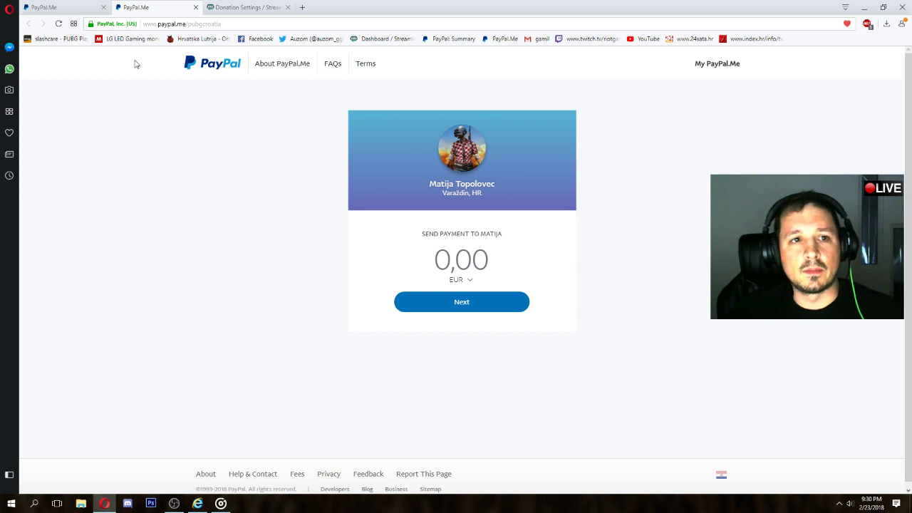
Review the Streamlabs donation methods, the currency choices and the remaining donation settings.
left_click(292, 7)
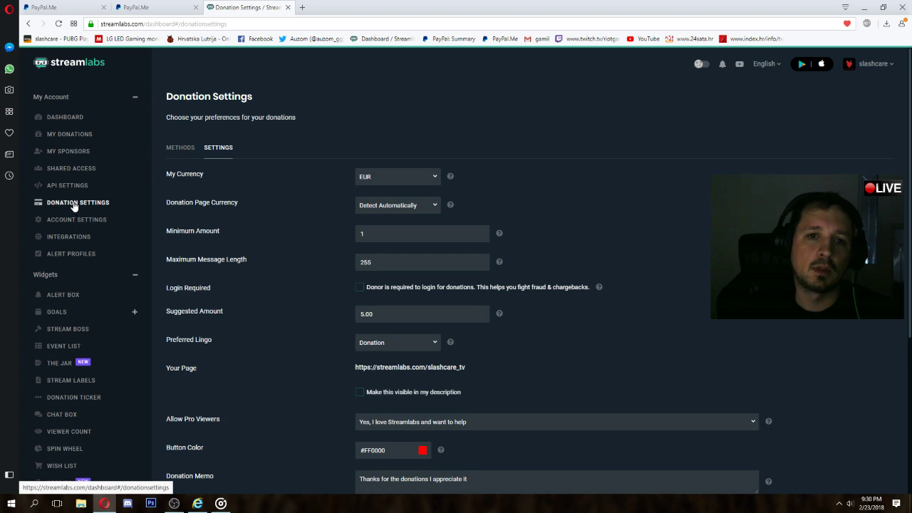
left_click(170, 148)
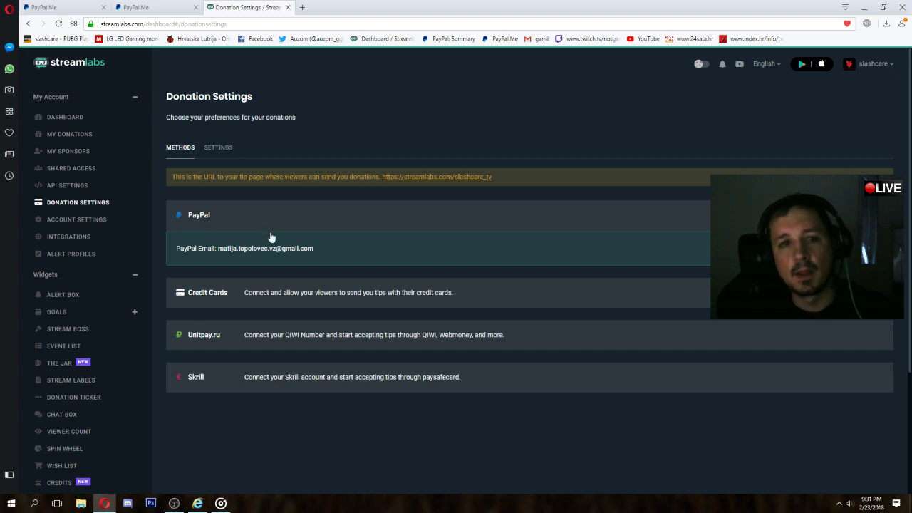
left_click(225, 150)
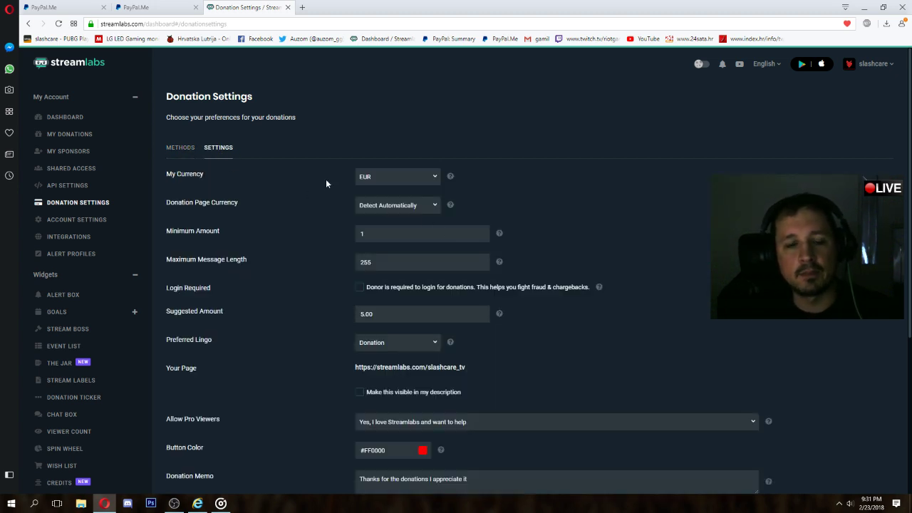
left_click(432, 181)
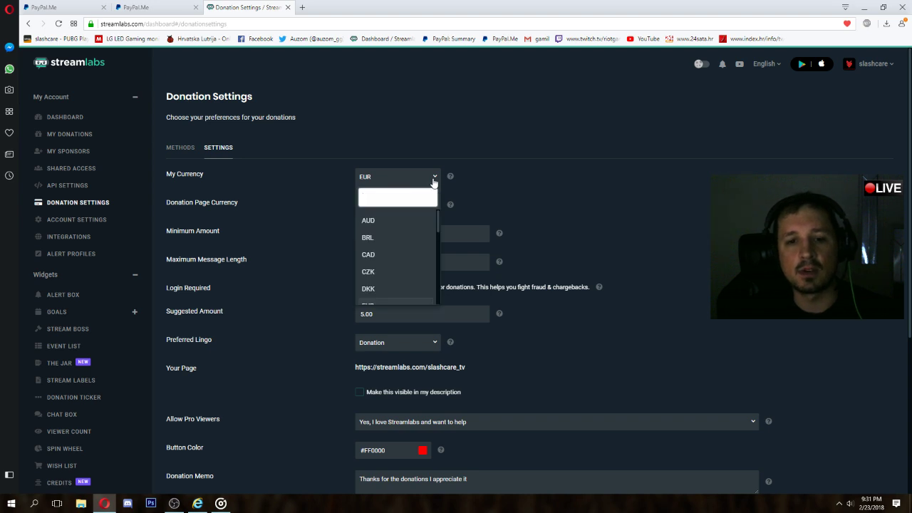
left_click(433, 181)
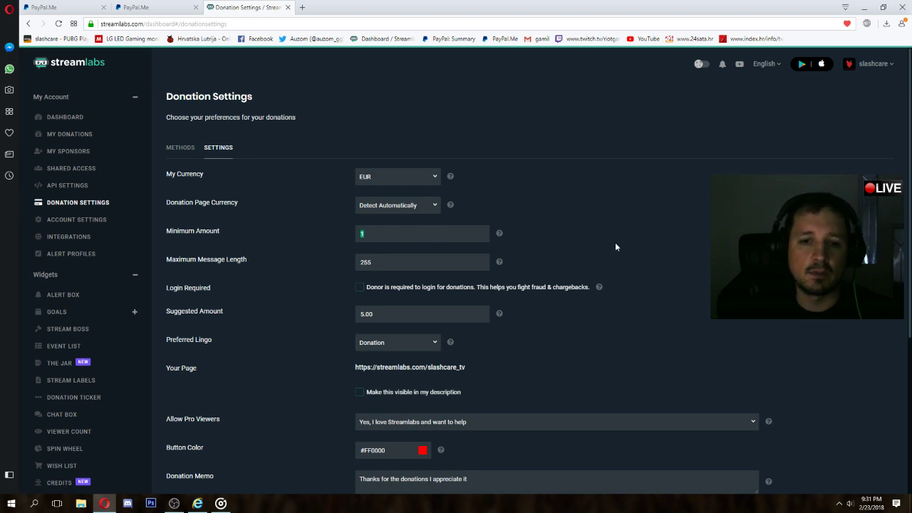
scroll(583, 260, "down", 1)
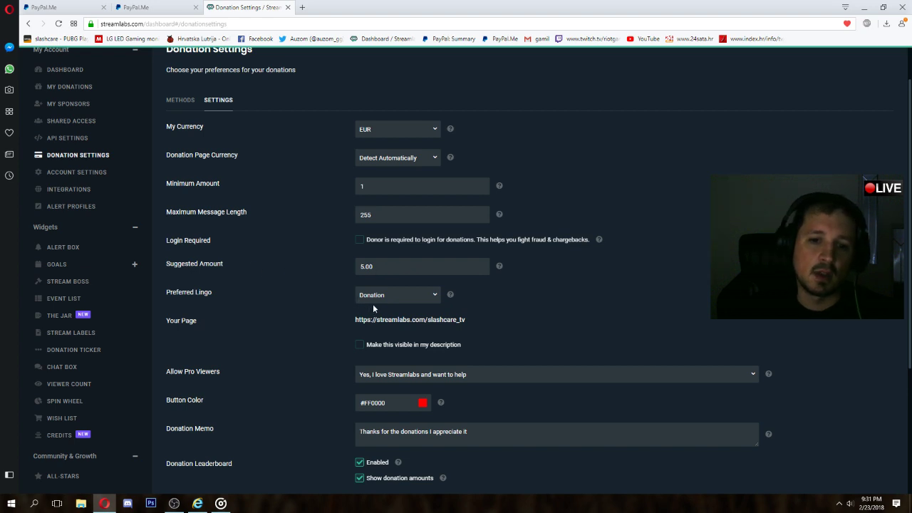
scroll(521, 315, "down", 1)
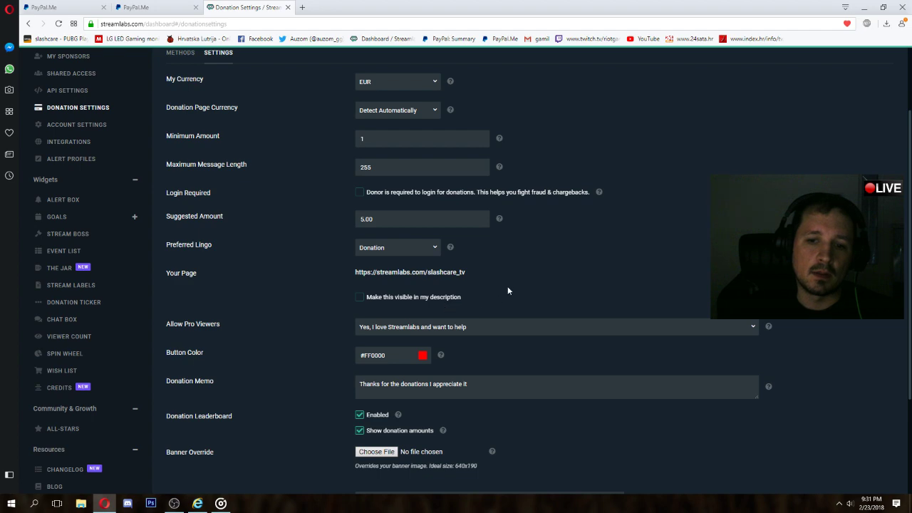
scroll(508, 290, "down", 3)
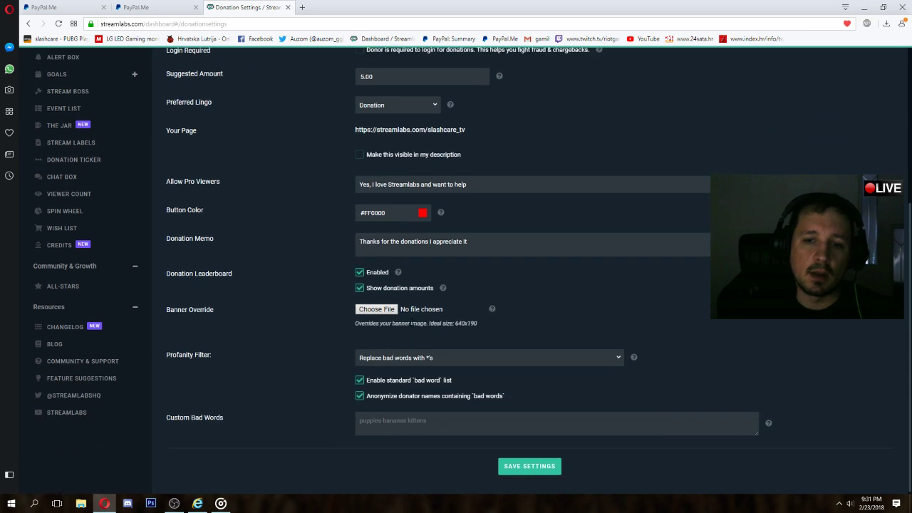
scroll(488, 166, "up", 4)
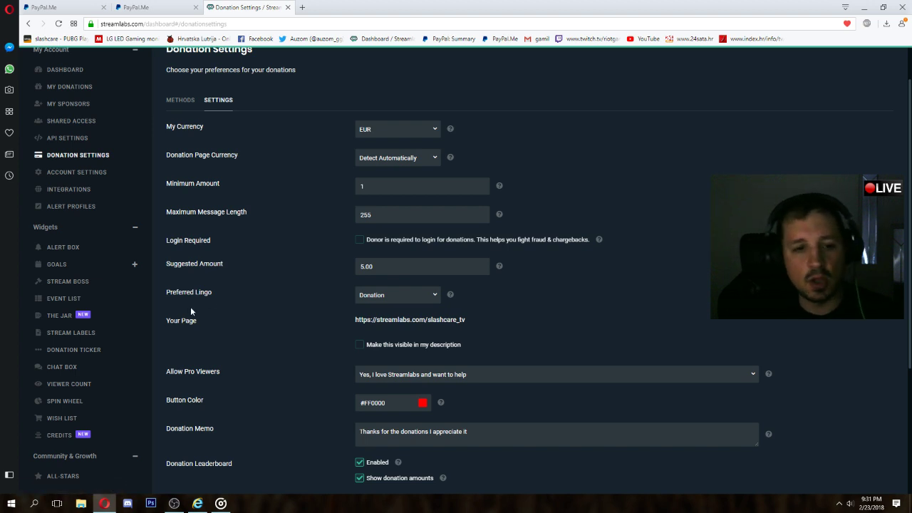
Copy the donation page address from Your Page, view that page in a new tab, and close it.
left_click_drag(465, 320, 358, 332)
key("ctrl+c")
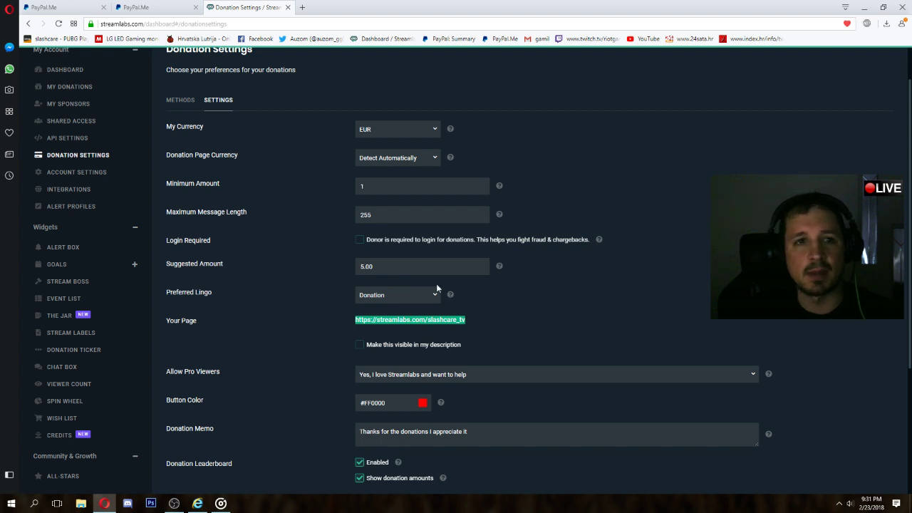
left_click(302, 7)
key("ctrl+v")
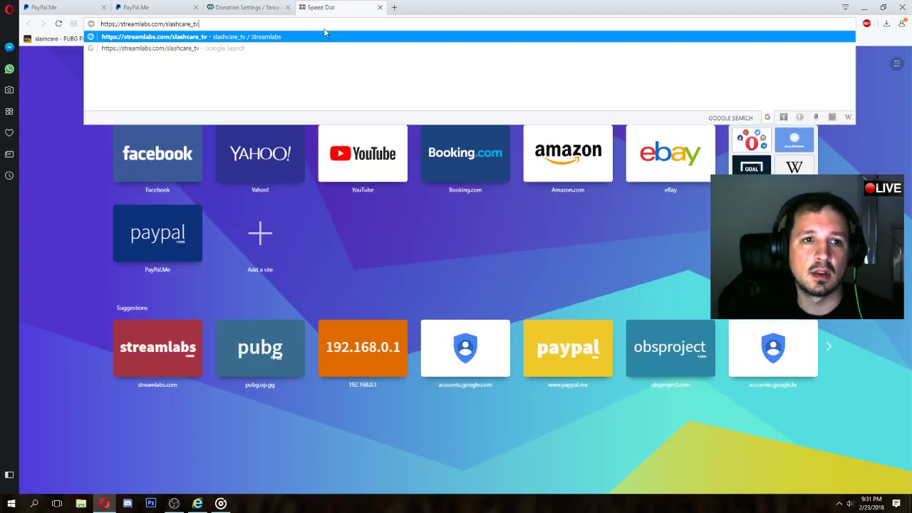
key("Return")
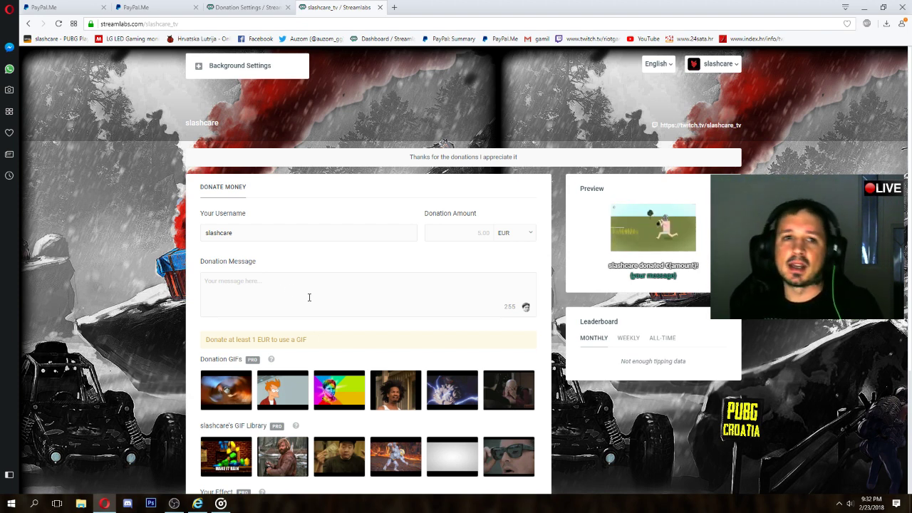
left_click(380, 7)
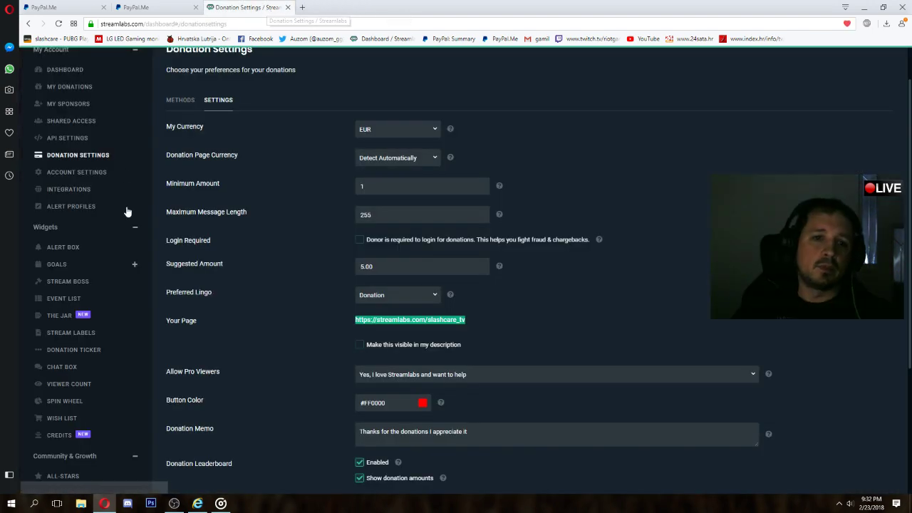
Open the Alert Box donation settings and examine the layout, animation, message template, image, sound, volume and duration options.
scroll(127, 212, "up", 1)
left_click(63, 295)
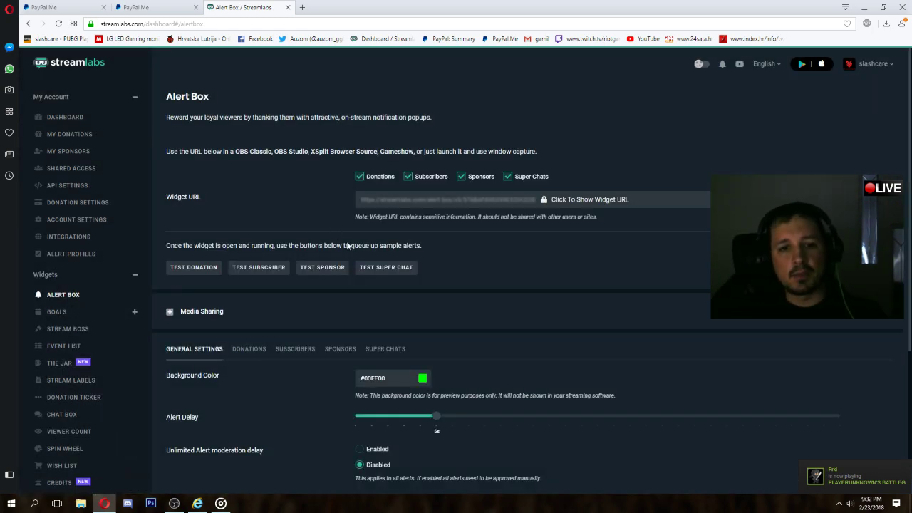
left_click(260, 351)
scroll(425, 355, "down", 3)
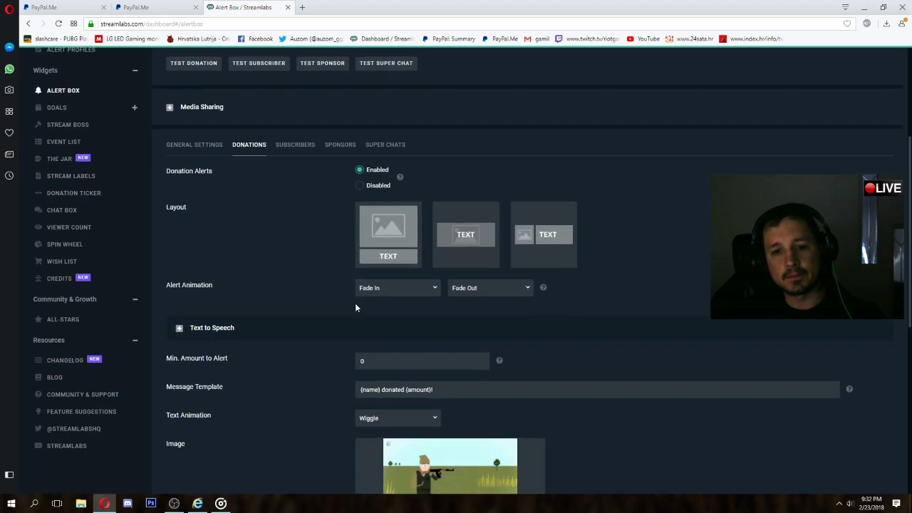
scroll(399, 313, "down", 1)
scroll(606, 399, "down", 1)
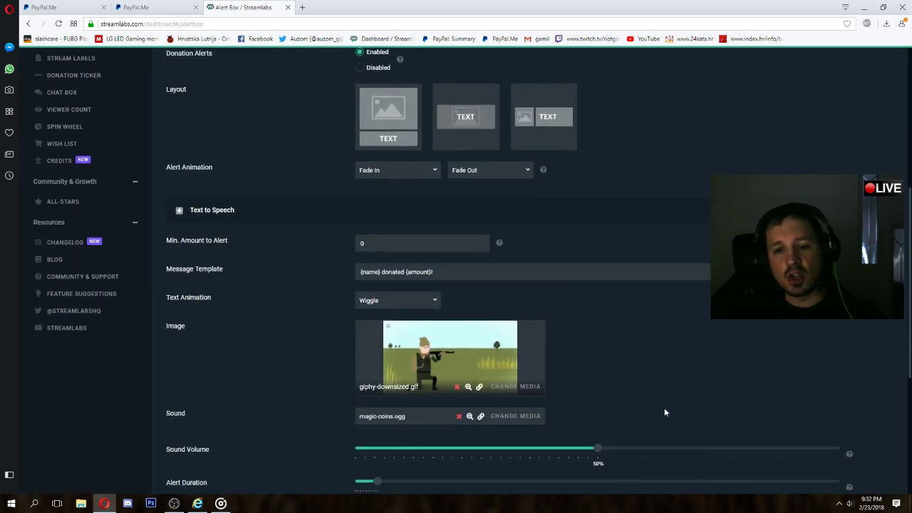
scroll(612, 438, "down", 2)
scroll(491, 431, "up", 1)
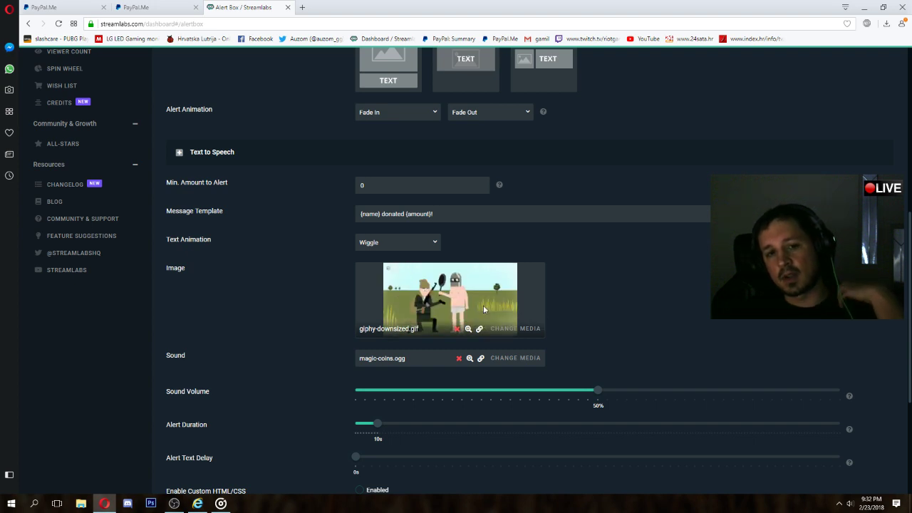
scroll(584, 349, "down", 1)
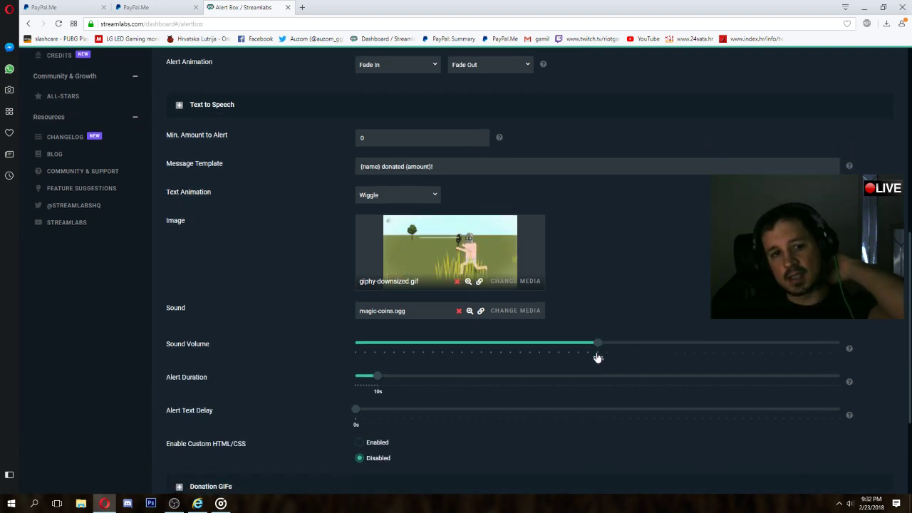
scroll(585, 396, "down", 1)
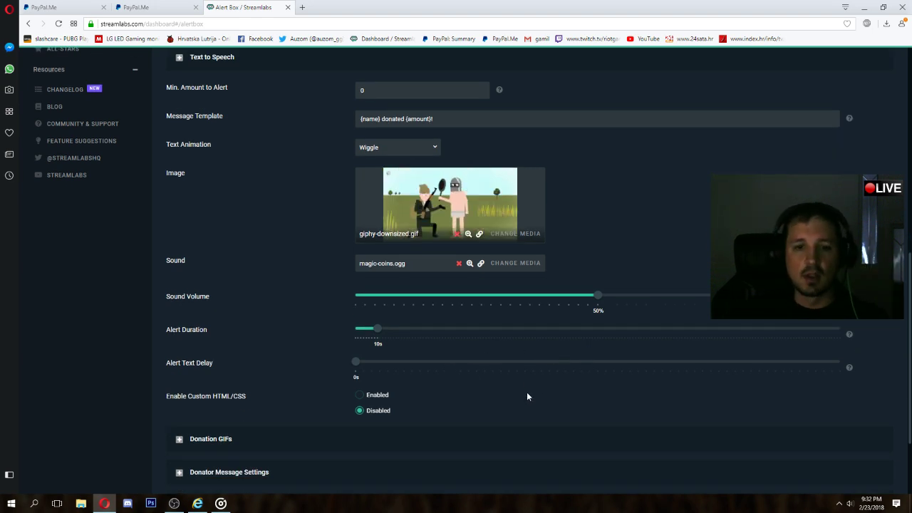
scroll(527, 392, "up", 4)
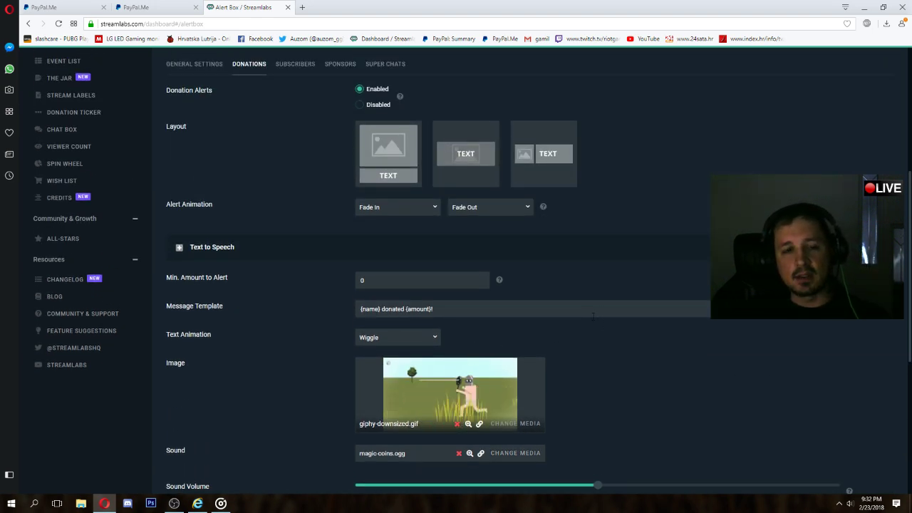
Launch the Alert Box widget in its own window and close that window.
scroll(551, 346, "up", 2)
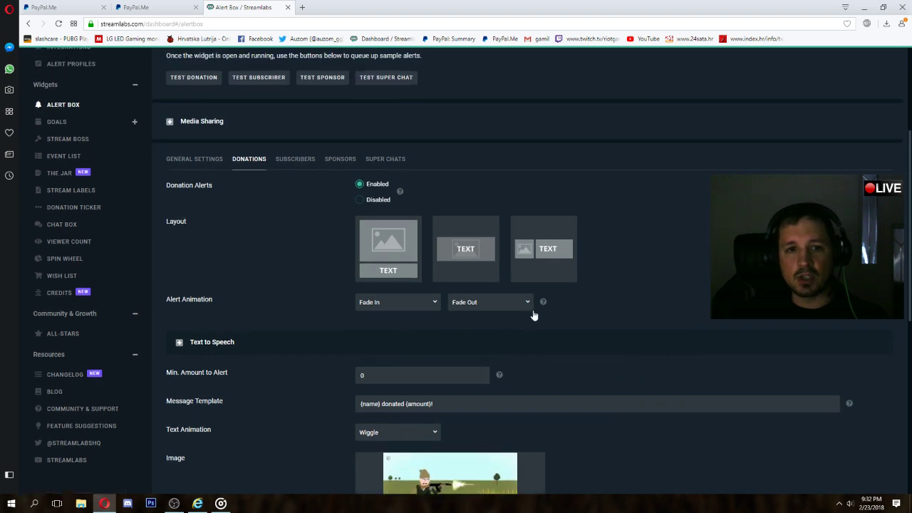
scroll(501, 312, "up", 2)
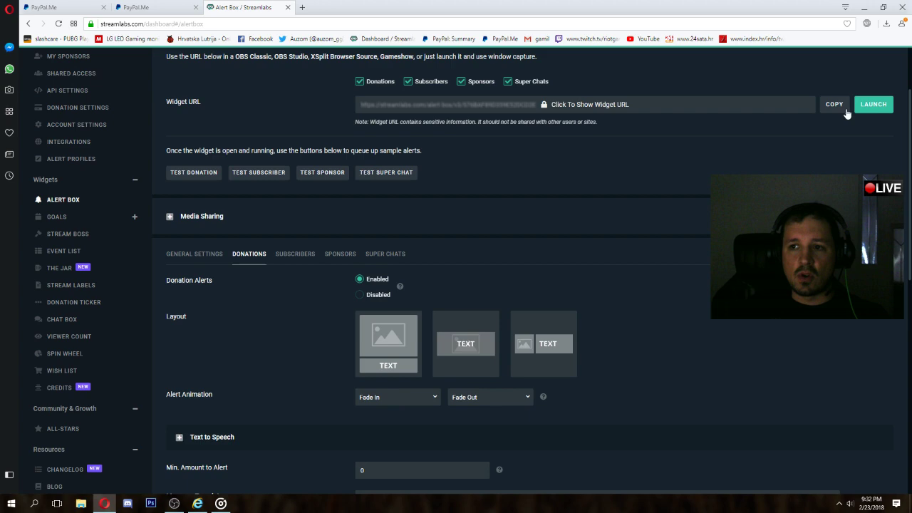
left_click(872, 104)
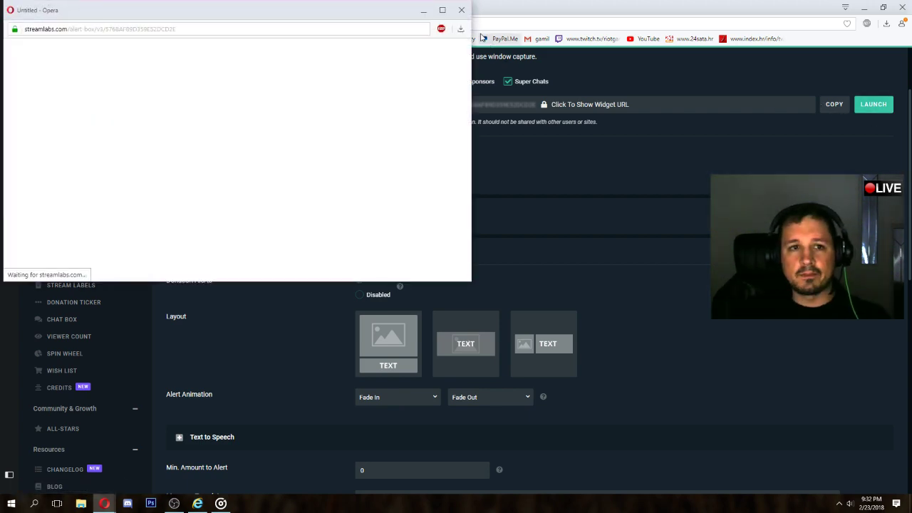
left_click(461, 10)
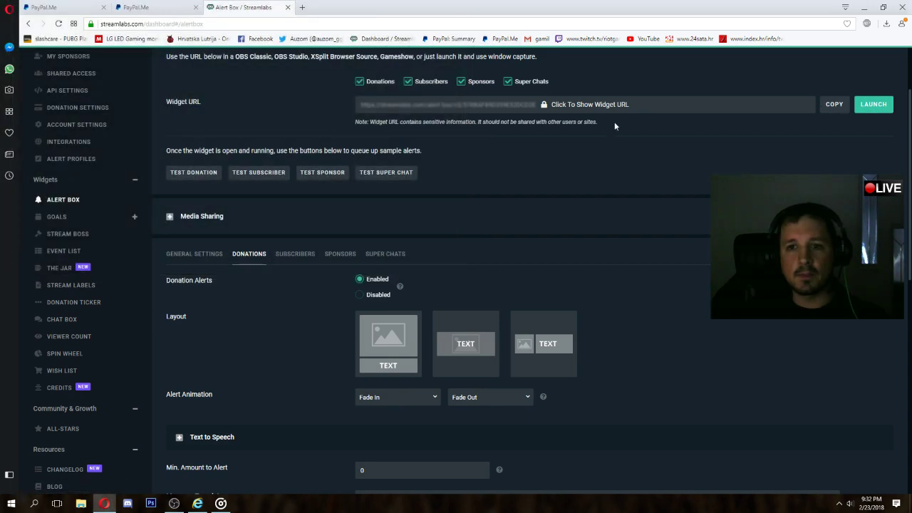
Reveal and copy the Alert Box widget URL, and minimize the browser.
left_click(594, 118)
left_click_drag(551, 105, 349, 105)
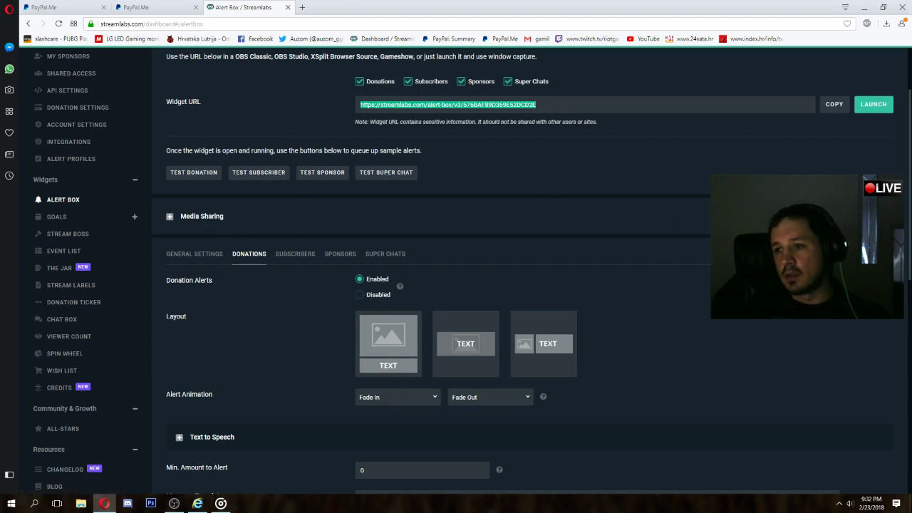
left_click(863, 10)
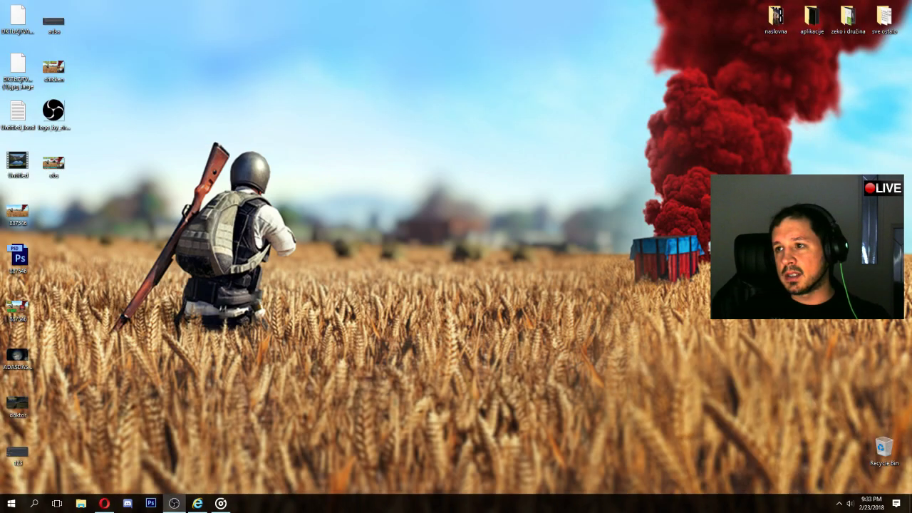
Switch to OBS Studio and add a Donations browser source with the copied Alert Box widget URL as its URL.
left_click(173, 503)
left_click_drag(444, 118, 352, 71)
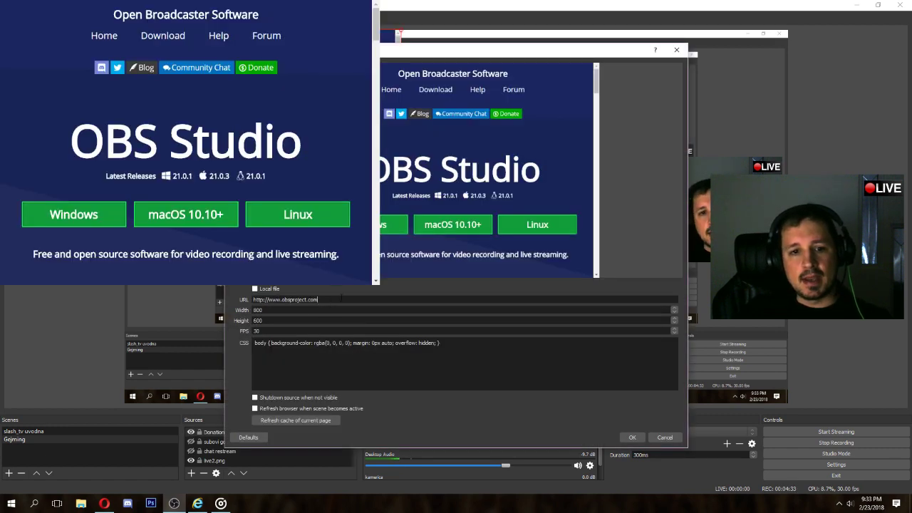
left_click_drag(341, 300, 253, 299)
key("ctrl+v")
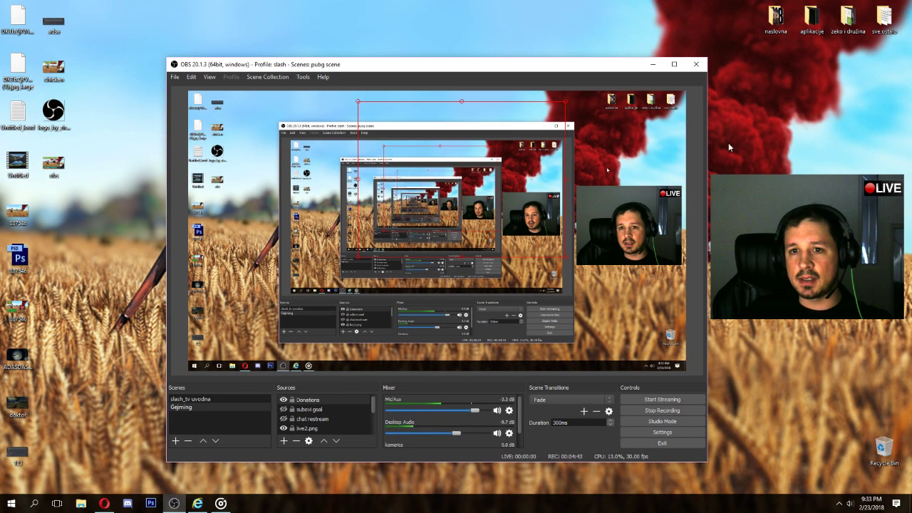
Move the OBS window aside and place the Donations source in the upper-left corner of the scene canvas.
left_click_drag(543, 65, 738, 16)
left_click_drag(656, 96, 497, 97)
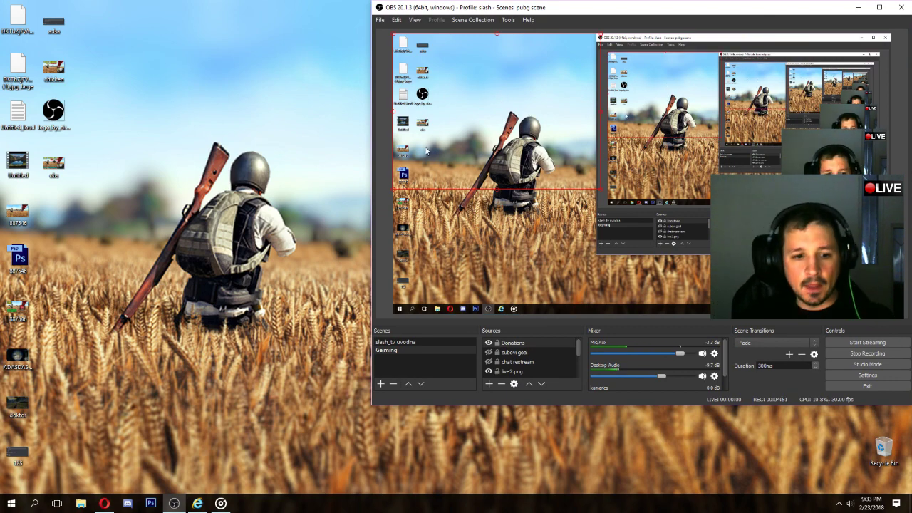
Switch to the Streamlabs Alert Box page in the browser, send a test donation alert, and return to OBS Studio.
left_click(105, 503)
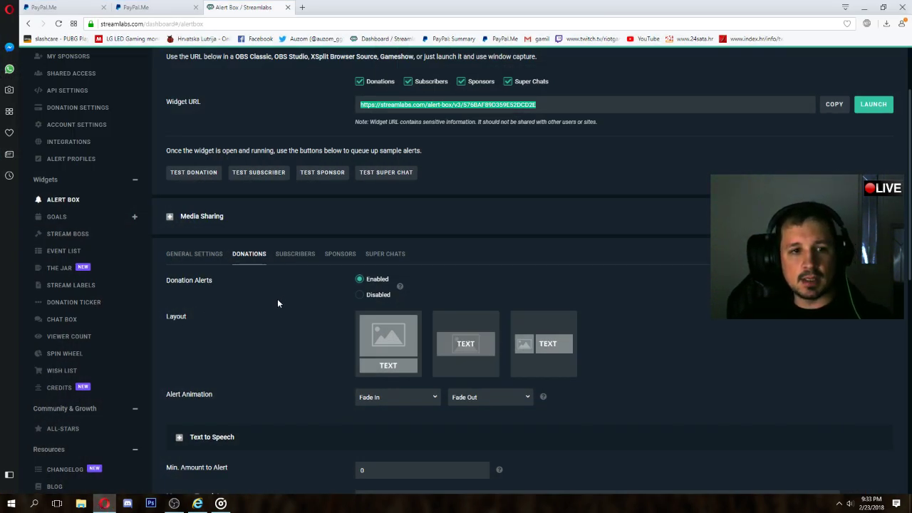
left_click(207, 175)
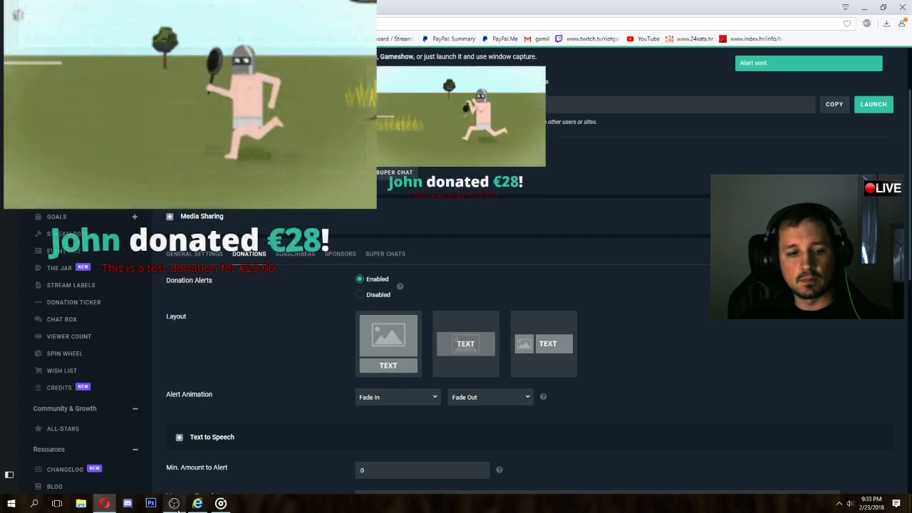
left_click(174, 503)
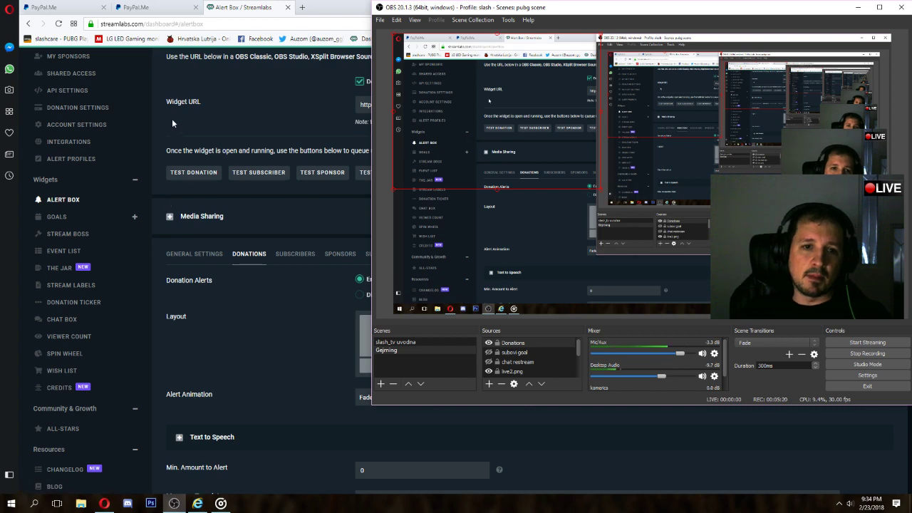
Switch back to Streamlabs, open the Donation Settings, and highlight the donation page address shown for Your Page.
left_click(28, 178)
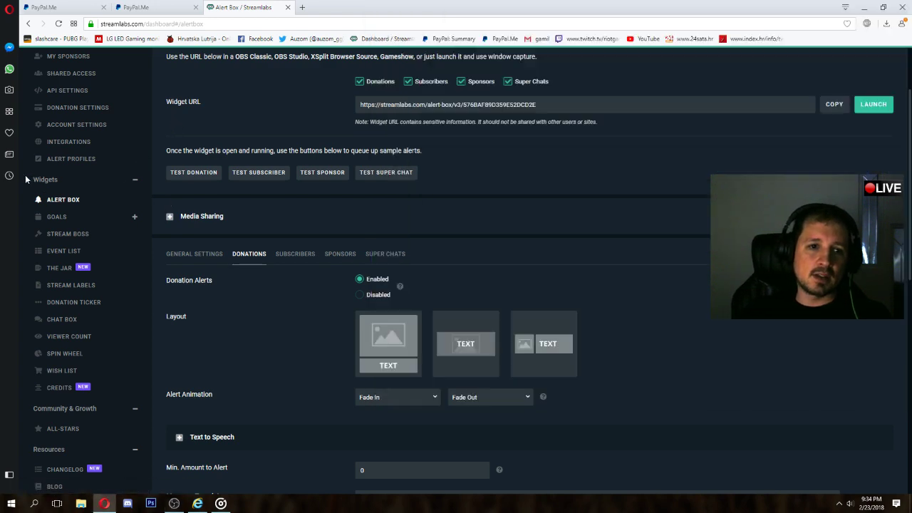
scroll(44, 176, "up", 2)
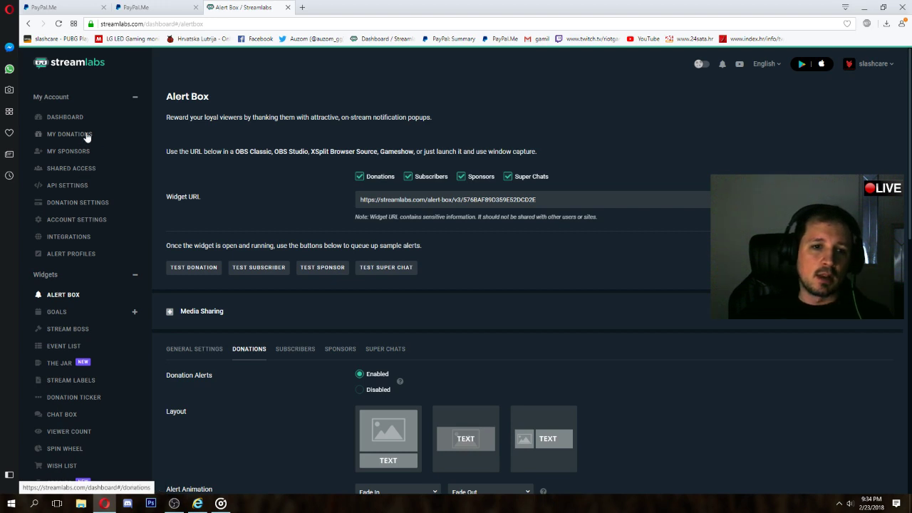
left_click(77, 202)
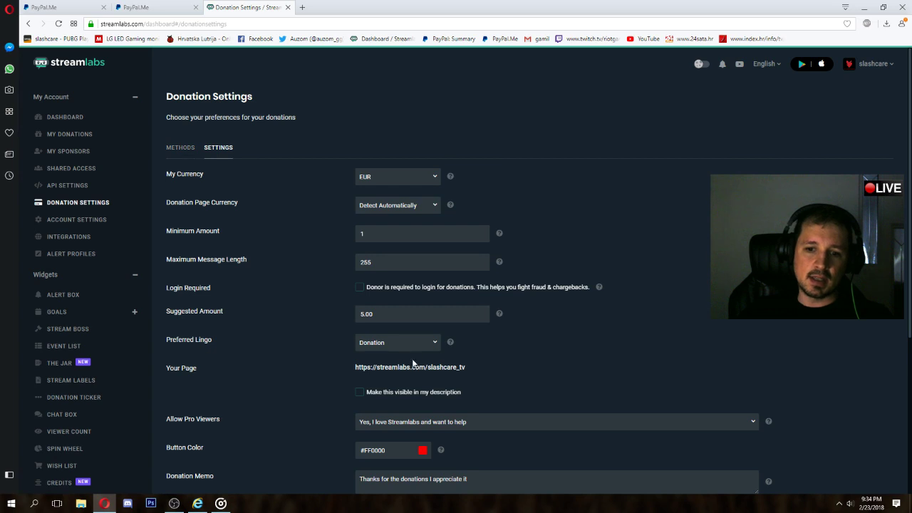
left_click_drag(158, 367, 214, 372)
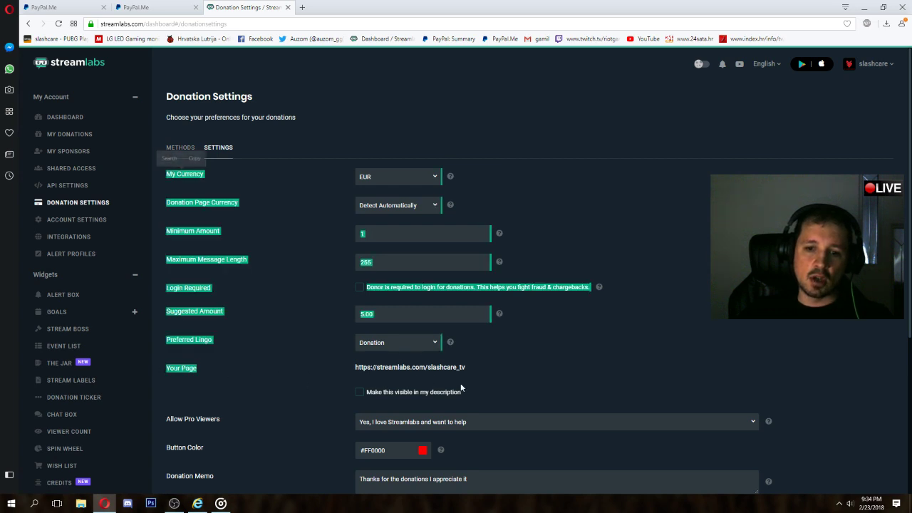
left_click_drag(463, 385, 355, 370)
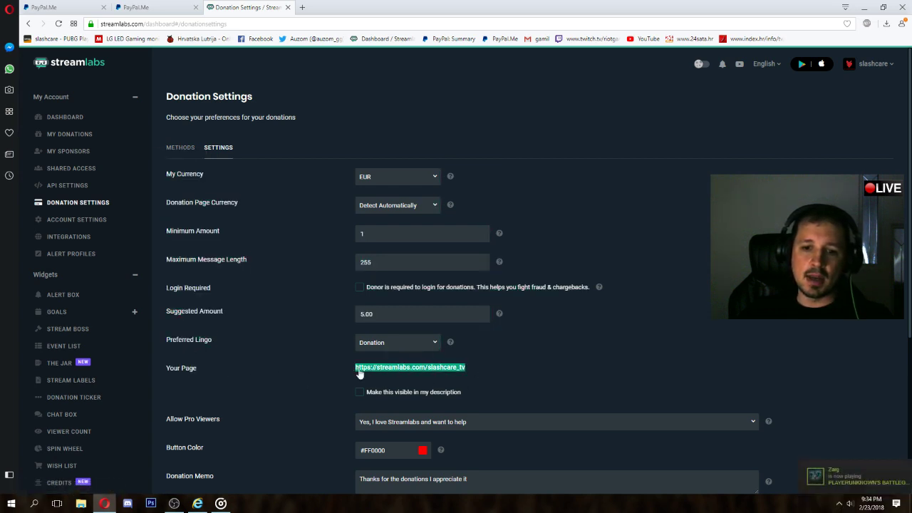
left_click(422, 351)
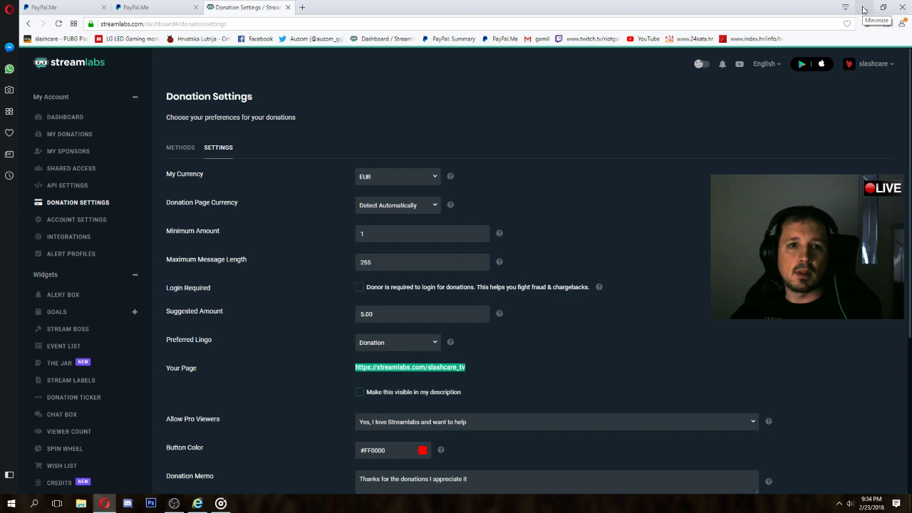
Minimize the browser and OBS Studio to show the desktop.
left_click(863, 9)
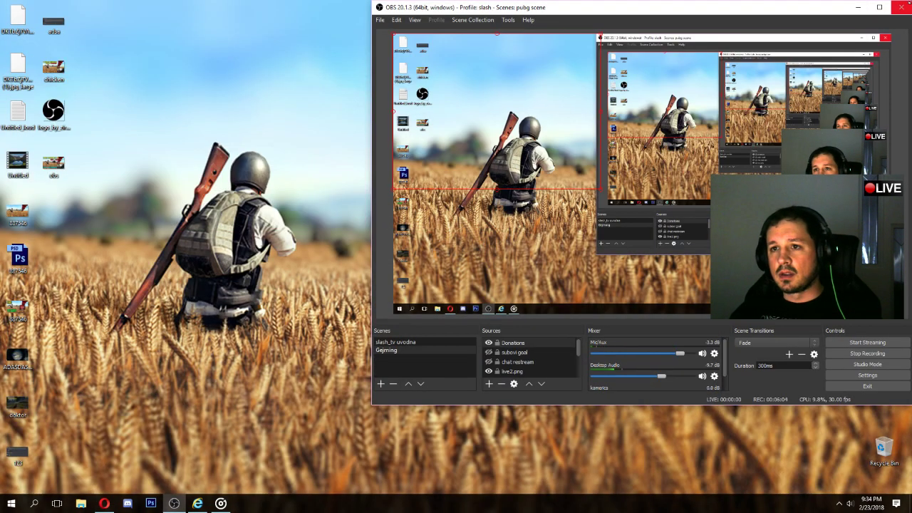
left_click(857, 8)
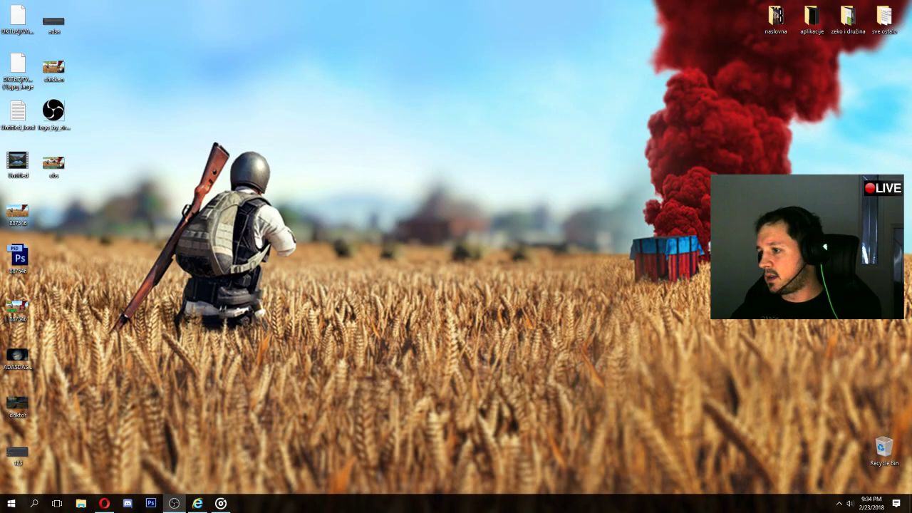